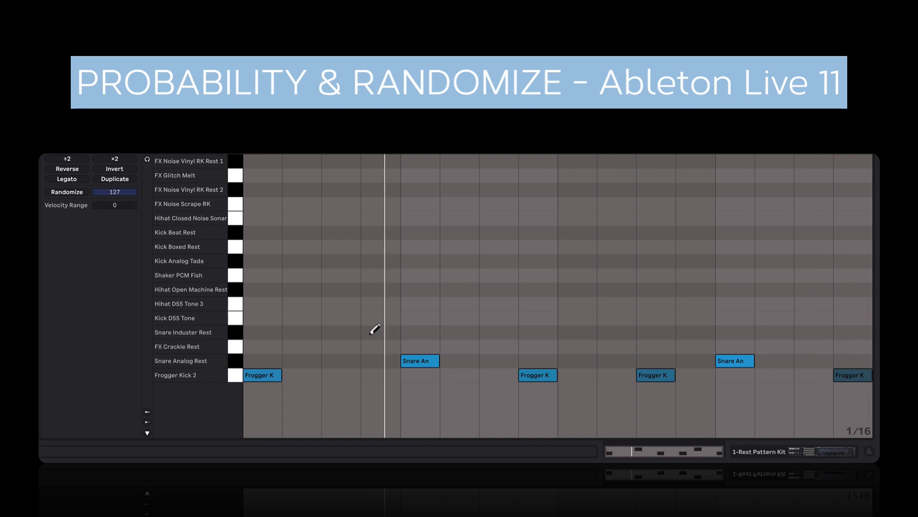
# Step: Draw sixteen closed hi-hat notes, one per sixteenth step, across the Hihat Closed Noise Sonar row
pyautogui.moveTo(250, 215); pyautogui.dragTo(842, 214)
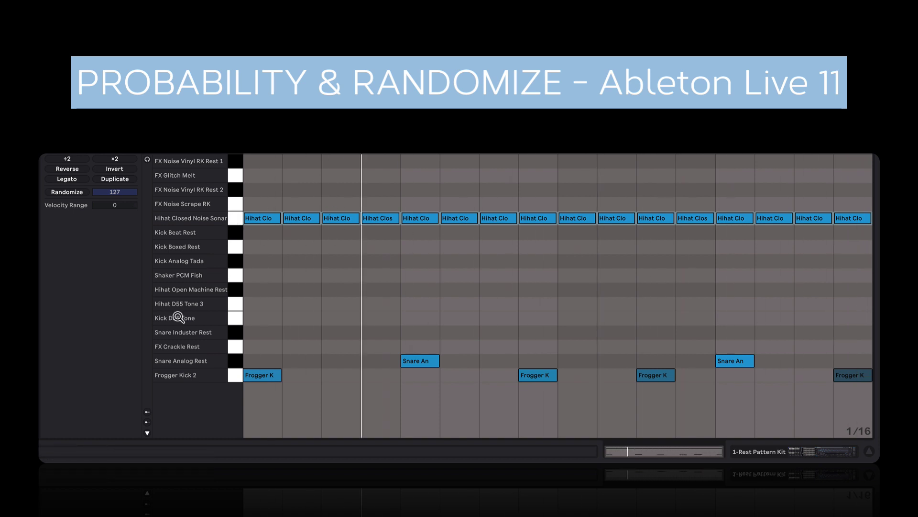
# Step: Show the Probability lane, drop the first hi-hat to 0% and draw varied probabilities for later hi-hats
pyautogui.click(148, 422)
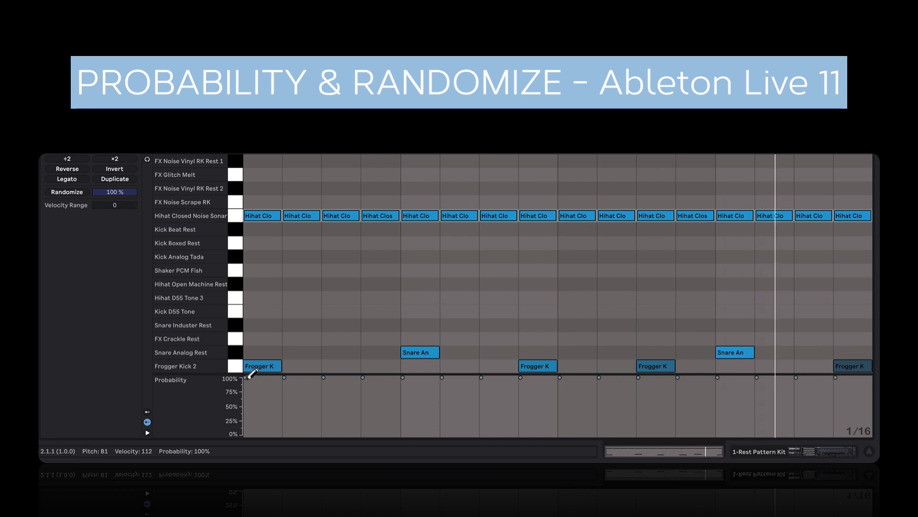
pyautogui.moveTo(246, 376); pyautogui.dragTo(245, 443)
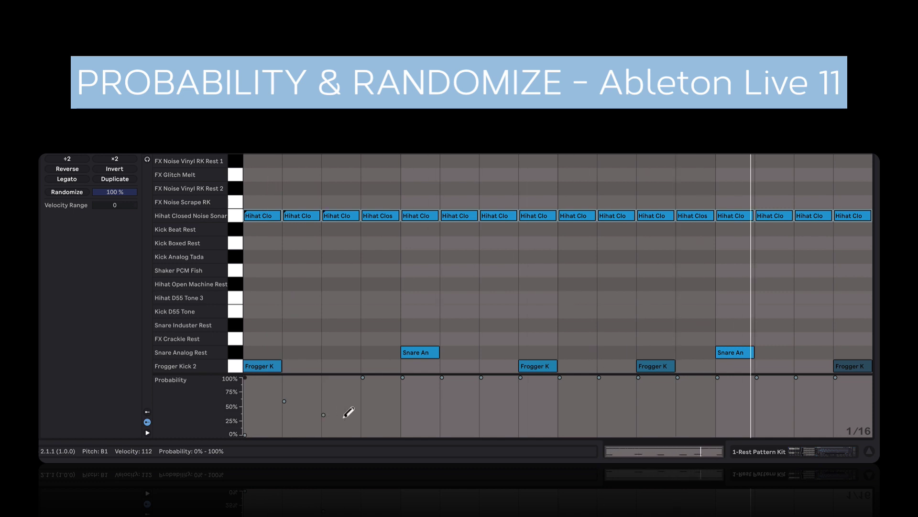
pyautogui.moveTo(719, 398)
pyautogui.mouseDown()
pyautogui.moveTo(775, 388)
pyautogui.moveTo(839, 416)
pyautogui.mouseUp()
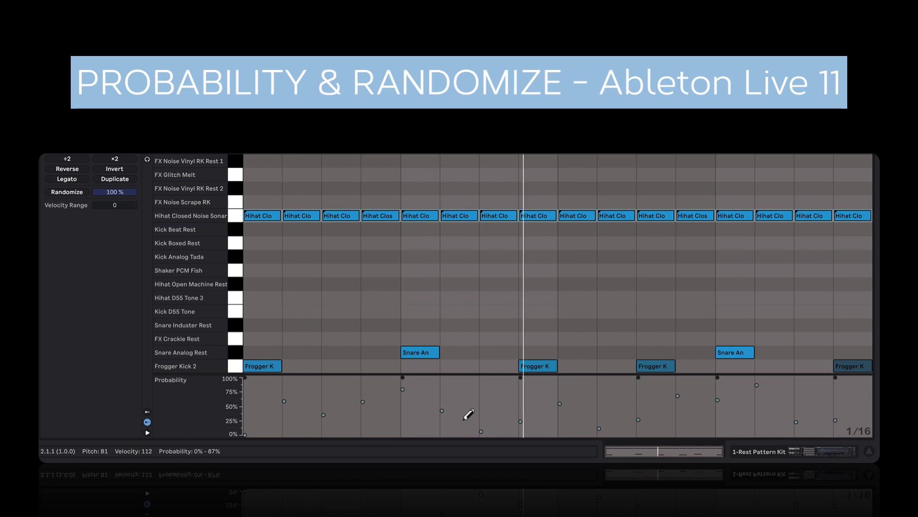
# Step: Add kick, hi-hat, snare and FX Crackle Rest hits on steps 2 through 16 of the drum pattern
pyautogui.click(301, 338)
pyautogui.click(341, 311)
pyautogui.click(378, 243)
pyautogui.click(457, 283)
pyautogui.click(495, 257)
pyautogui.click(536, 297)
pyautogui.click(616, 284)
pyautogui.click(653, 324)
pyautogui.click(734, 257)
pyautogui.click(814, 243)
pyautogui.click(852, 312)
# Step: Add FX Crackle, Glitch Melt and Noise Scrape hits, then redraw probabilities across all drum steps
pyautogui.click(786, 338)
pyautogui.click(814, 174)
pyautogui.click(655, 202)
pyautogui.click(536, 174)
pyautogui.click(410, 188)
pyautogui.click(302, 201)
pyautogui.click(271, 161)
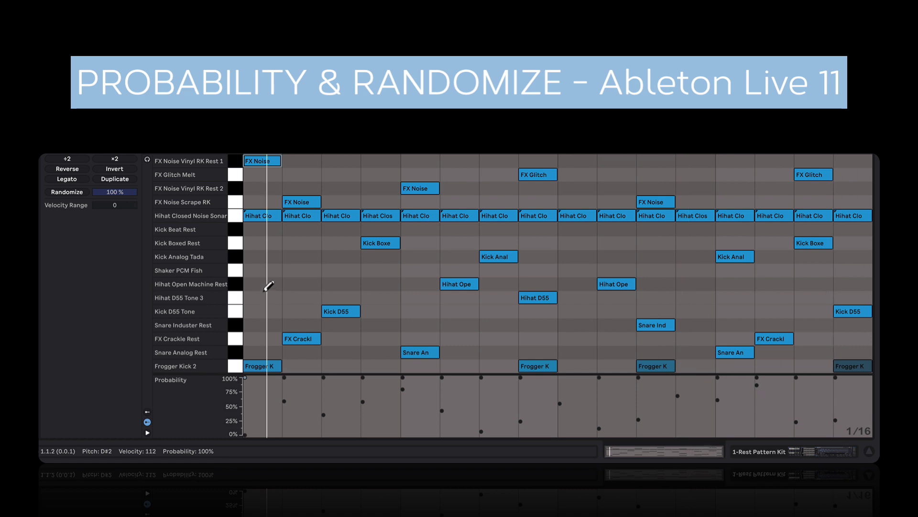
pyautogui.click(258, 402)
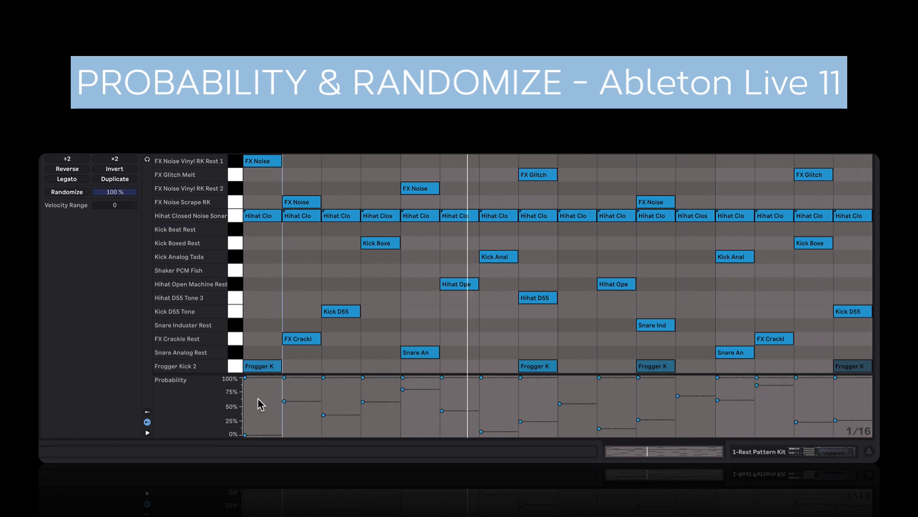
pyautogui.moveTo(264, 392)
pyautogui.mouseDown()
pyautogui.moveTo(290, 386)
pyautogui.moveTo(438, 422)
pyautogui.moveTo(576, 419)
pyautogui.moveTo(640, 392)
pyautogui.moveTo(859, 397)
pyautogui.mouseUp()
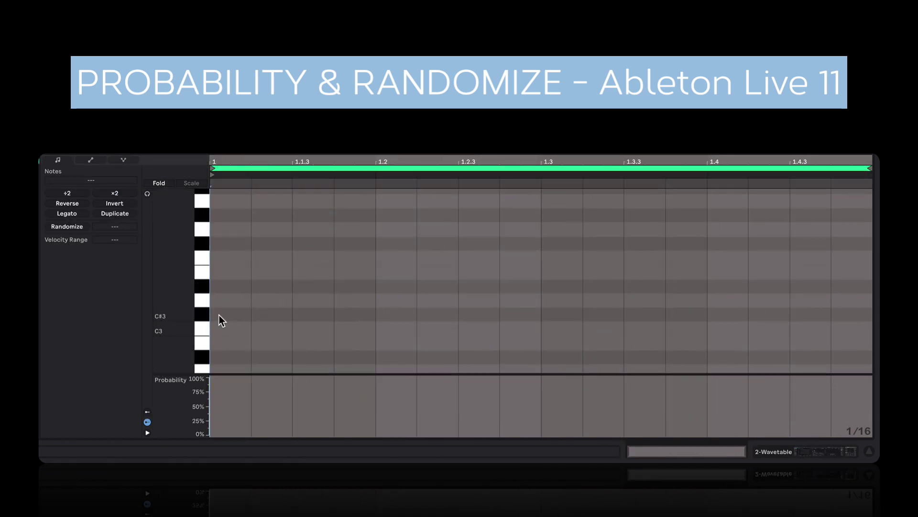
# Step: Draw sixteen C#3 notes in the Wavetable clip and transpose them down three octaves to C#0
pyautogui.press('b')
pyautogui.moveTo(221, 315); pyautogui.dragTo(822, 309)
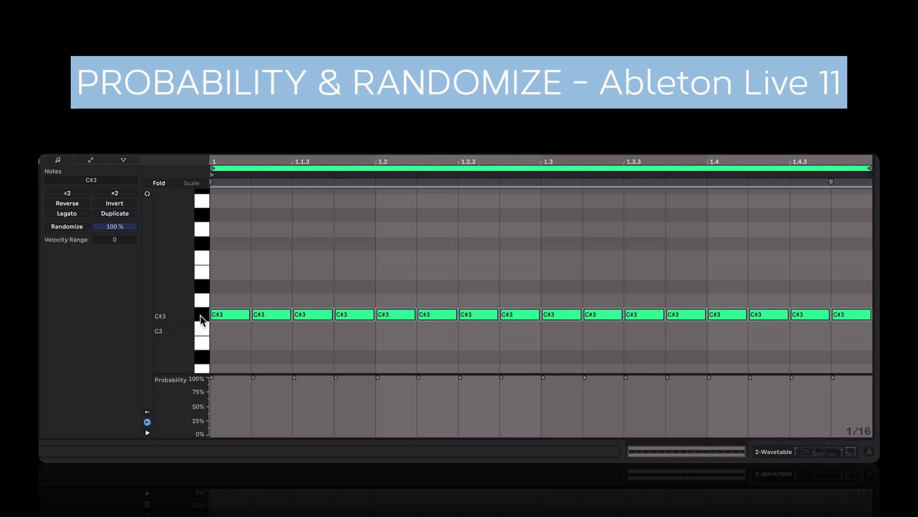
pyautogui.hotkey('shift', 'Down')
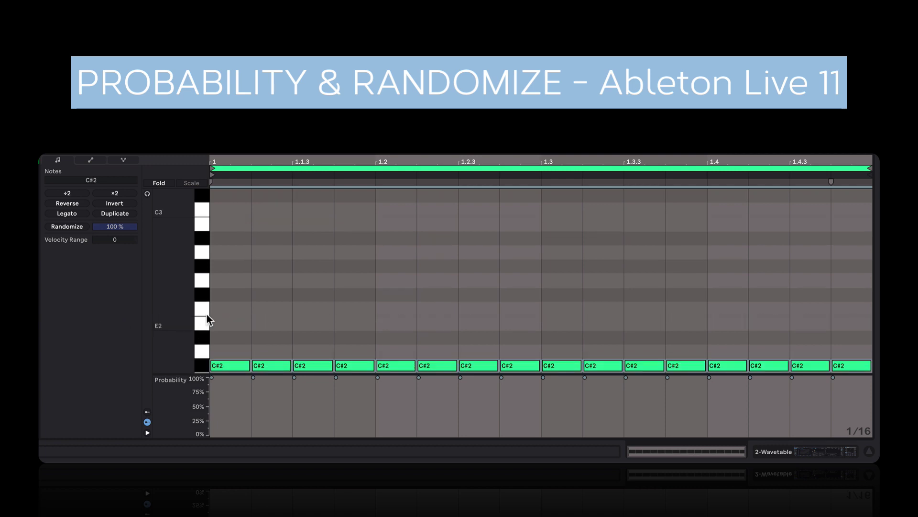
pyautogui.hotkey('shift', 'Down')
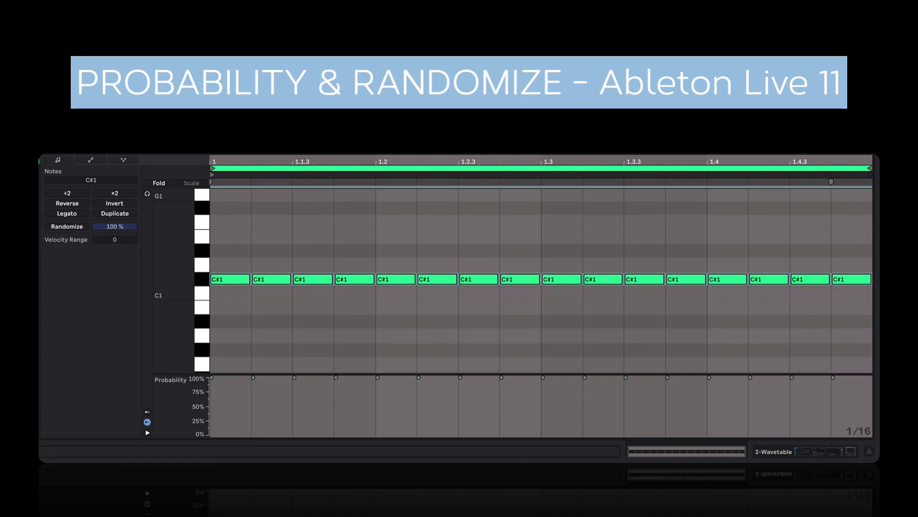
pyautogui.press('space')
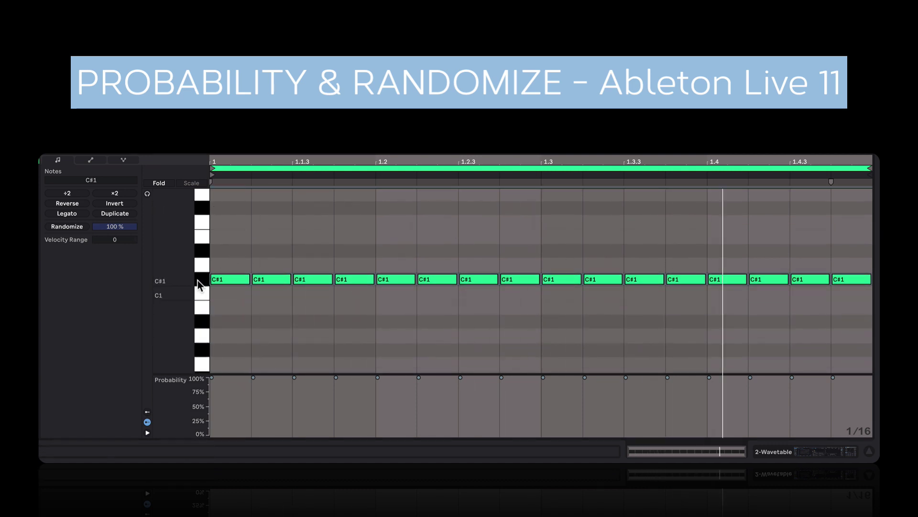
pyautogui.hotkey('shift', 'Down')
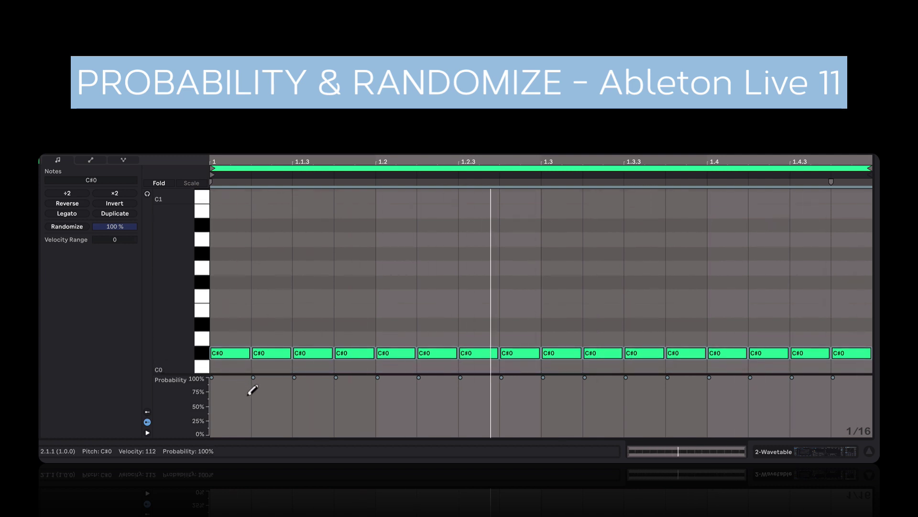
# Step: Lower the probability of C#0 notes 4, 5, 7, 8, 12 and 14 to roughly 35–60%
pyautogui.moveTo(336, 415); pyautogui.dragTo(377, 411)
pyautogui.moveTo(470, 401)
pyautogui.mouseDown()
pyautogui.moveTo(505, 399)
pyautogui.moveTo(562, 404)
pyautogui.mouseUp()
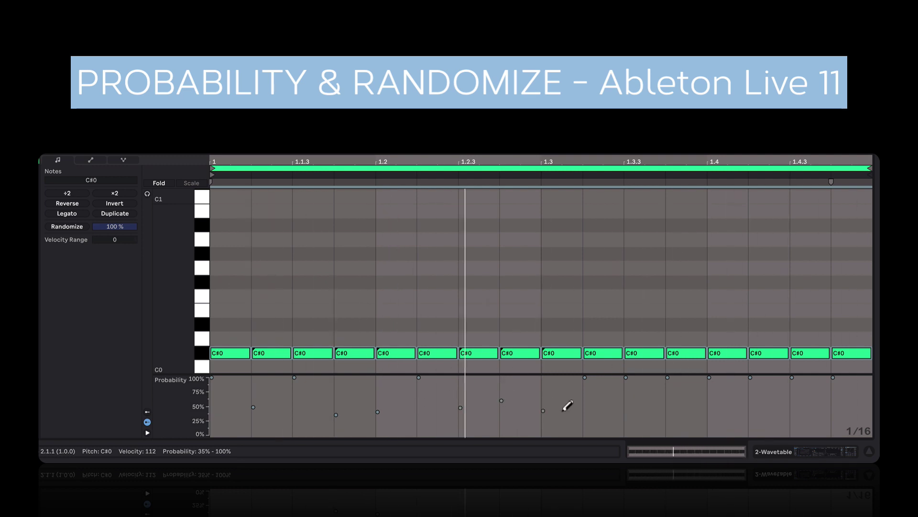
pyautogui.moveTo(654, 405); pyautogui.dragTo(678, 403)
pyautogui.moveTo(749, 403); pyautogui.dragTo(763, 404)
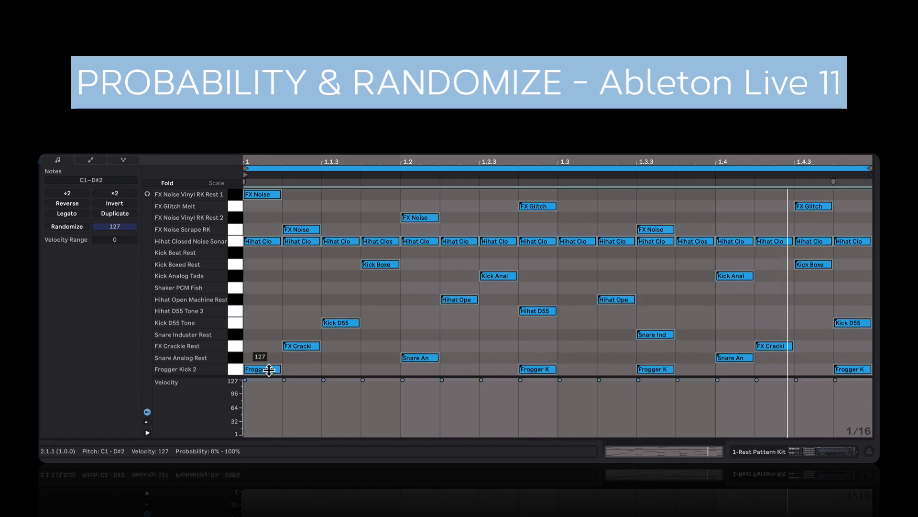
# Step: Drag all drum note velocities down to about 38 and widen the Velocity Range upward
pyautogui.moveTo(270, 370); pyautogui.dragTo(269, 413)
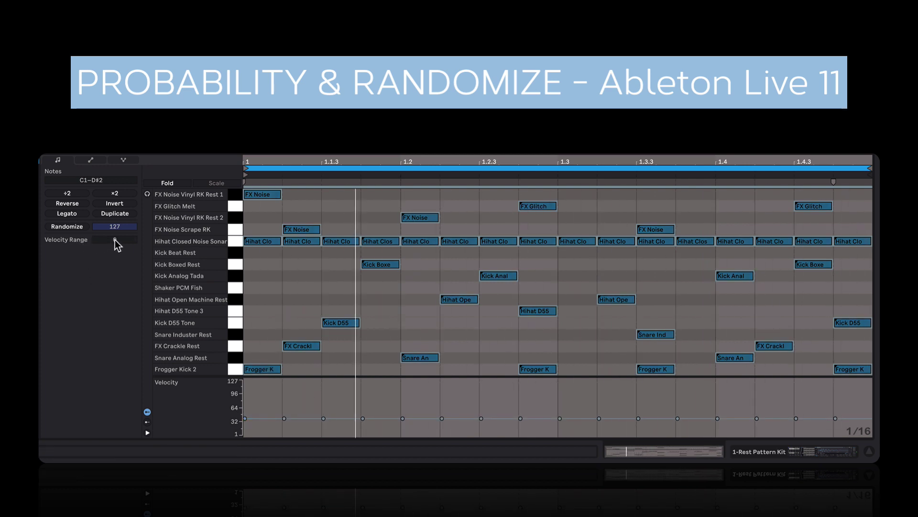
pyautogui.moveTo(115, 239); pyautogui.dragTo(114, 213)
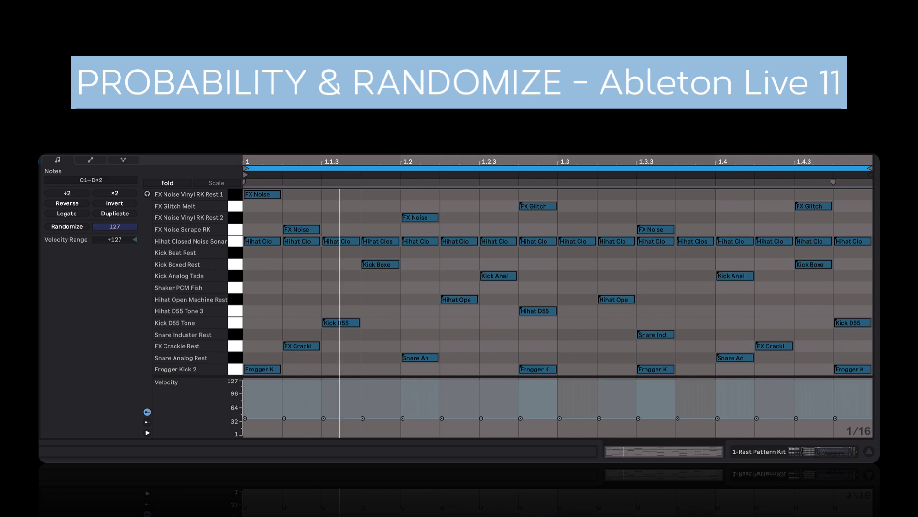
pyautogui.click(251, 403)
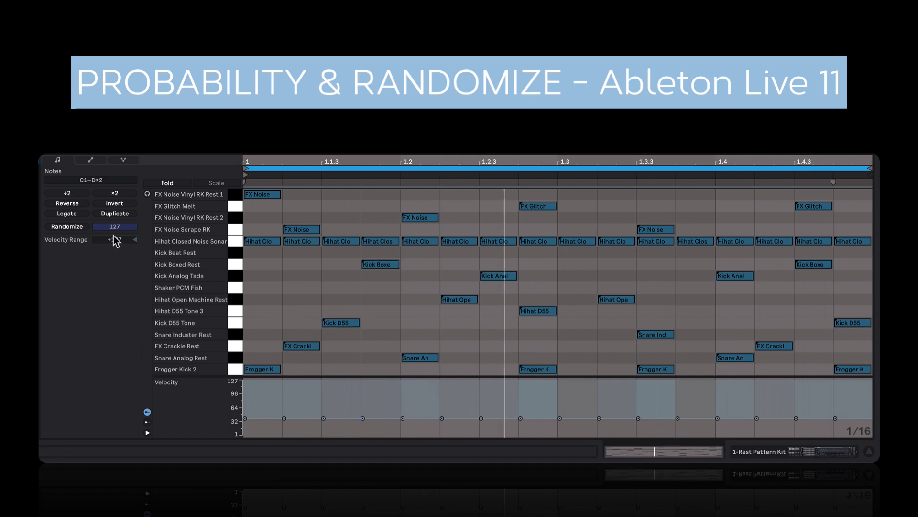
# Step: Set Velocity Range to -83, raise all drum velocities to 96, then reset the range to 0
pyautogui.moveTo(116, 241); pyautogui.dragTo(116, 268)
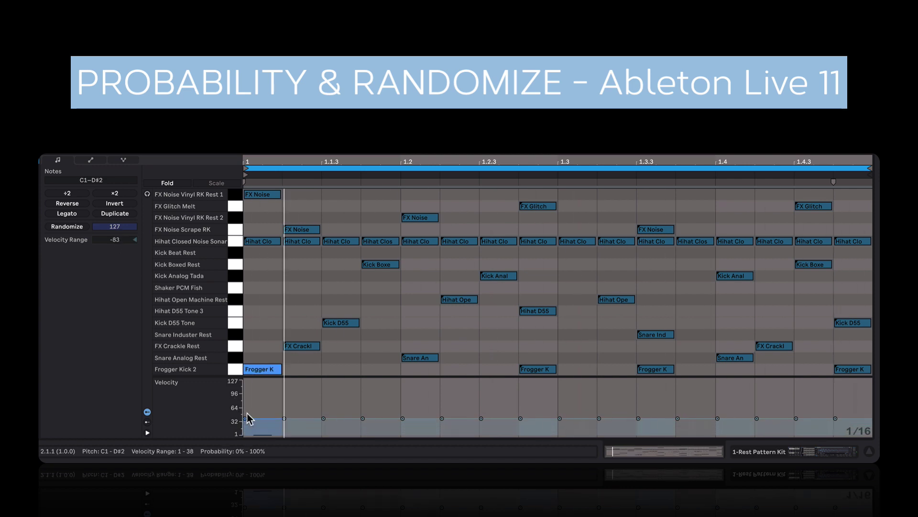
pyautogui.moveTo(259, 372); pyautogui.dragTo(259, 345)
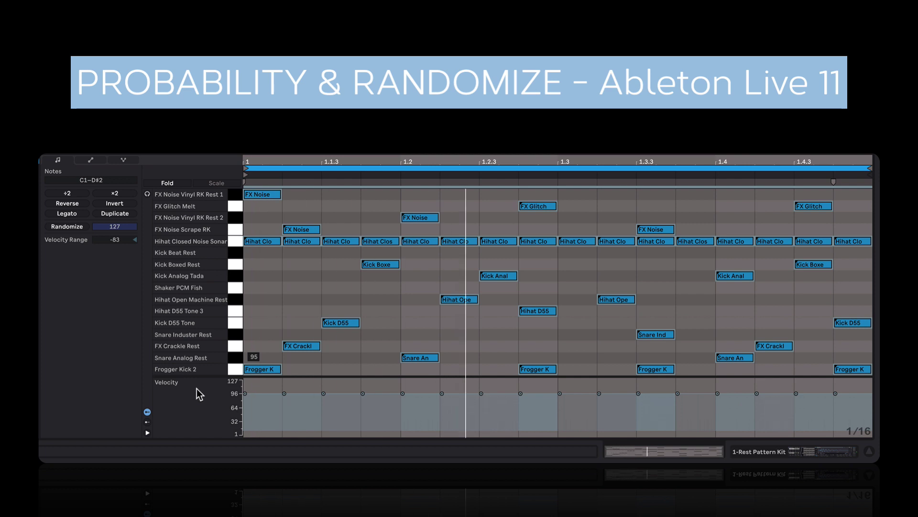
pyautogui.click(250, 408)
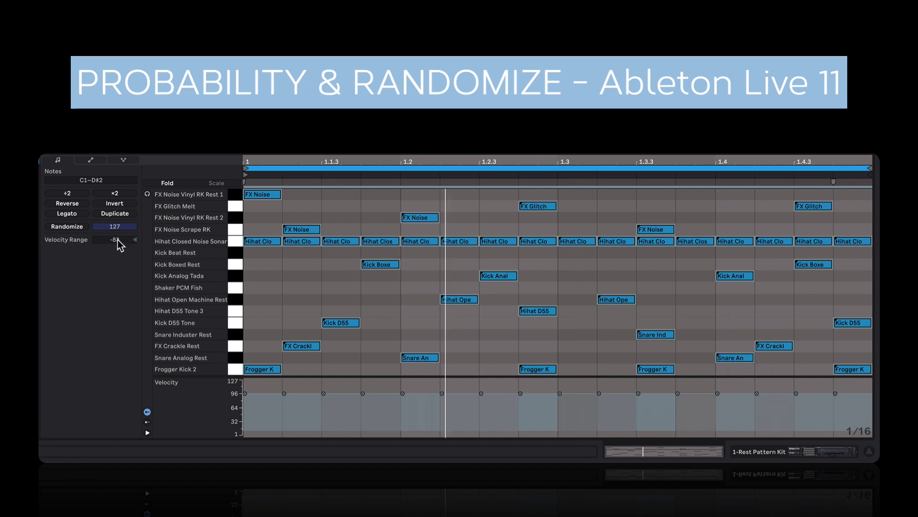
pyautogui.moveTo(118, 245); pyautogui.dragTo(118, 225)
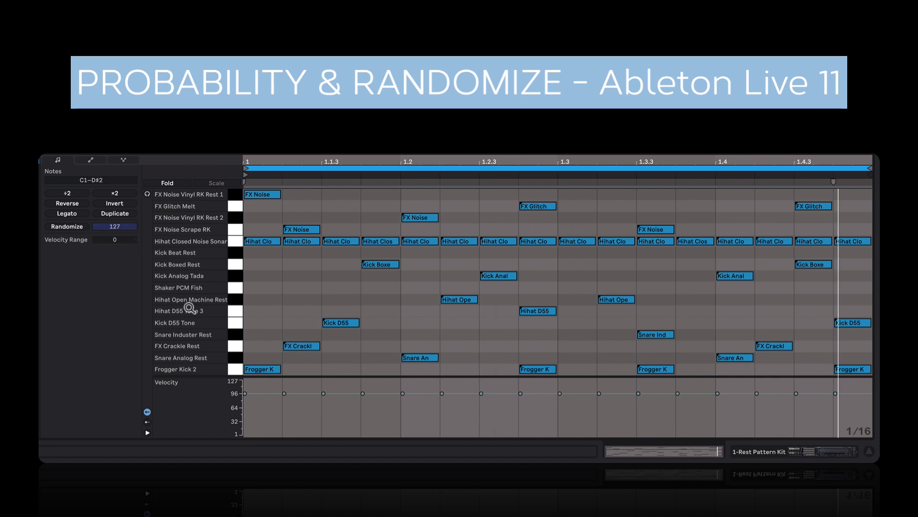
# Step: With Randomize amount 81, randomize velocities of the closed hi-hats, then of every drum note repeatedly
pyautogui.click(236, 242)
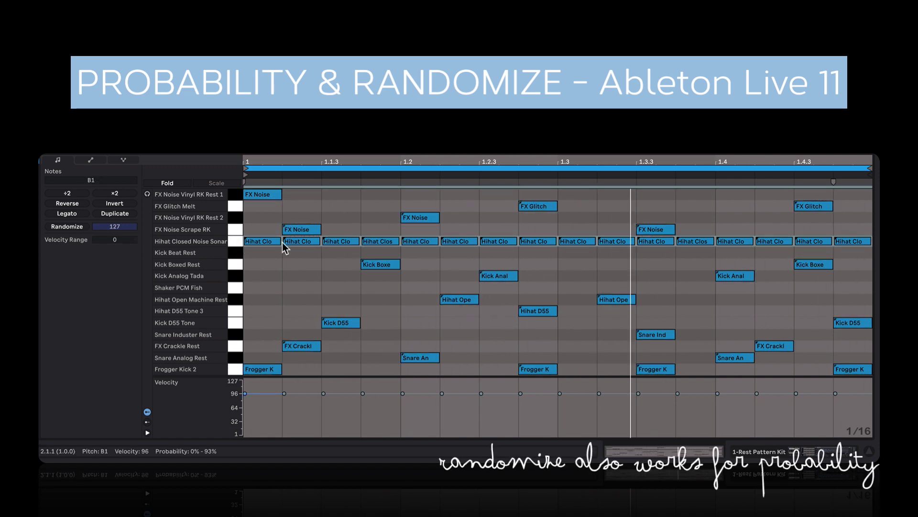
pyautogui.moveTo(115, 226); pyautogui.dragTo(94, 233)
pyautogui.click(73, 227)
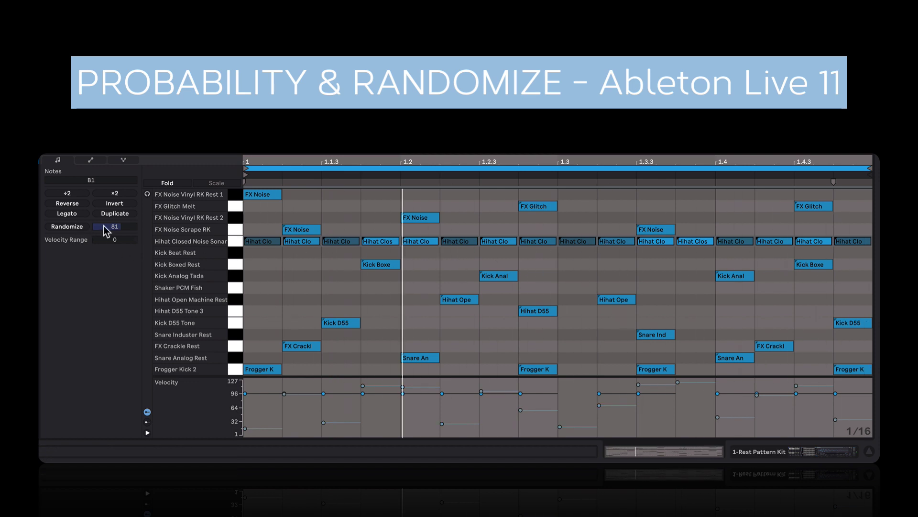
pyautogui.hotkey('ctrl', 'a')
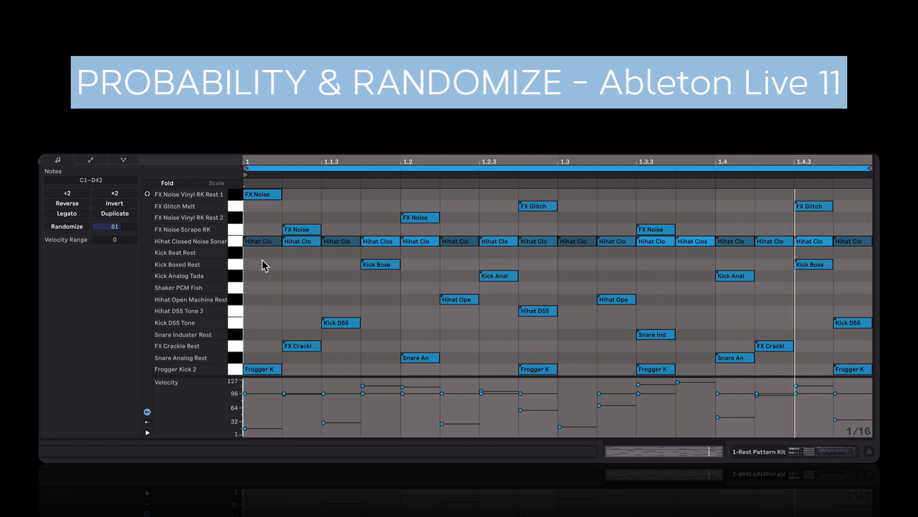
pyautogui.click(69, 228)
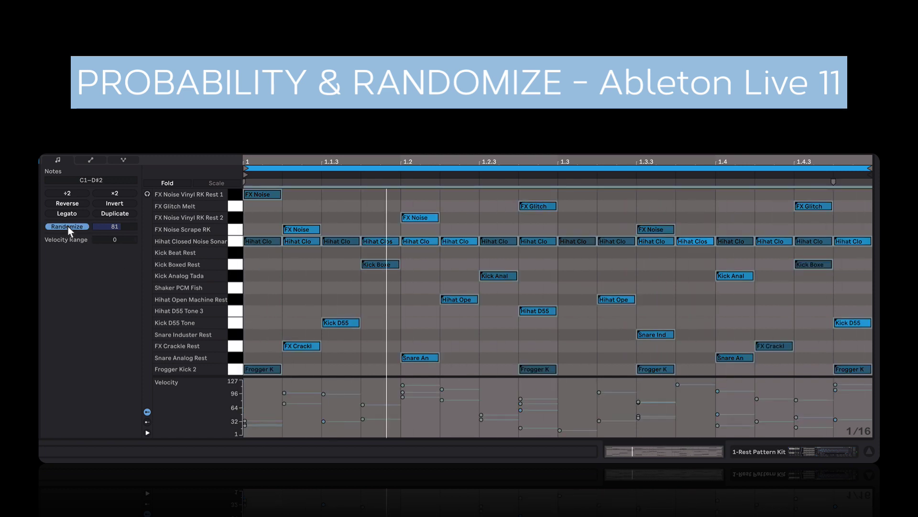
pyautogui.click(67, 226)
pyautogui.click(67, 227)
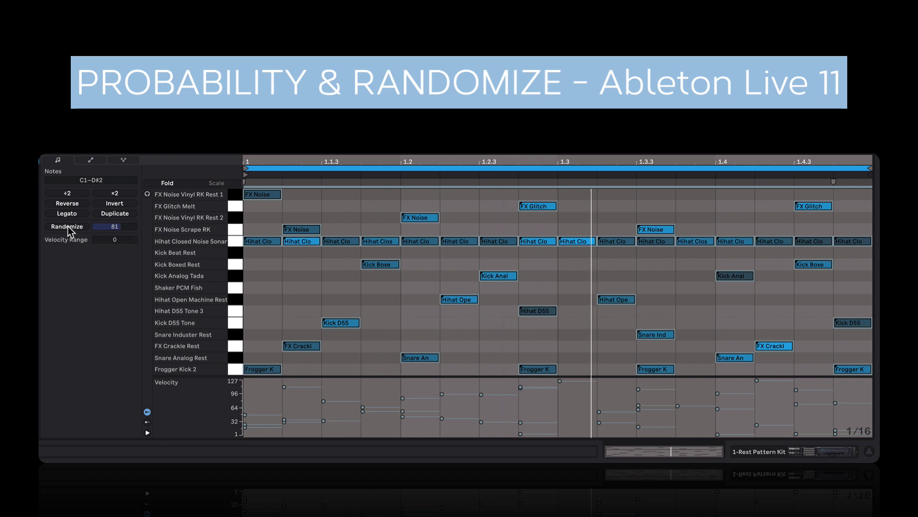